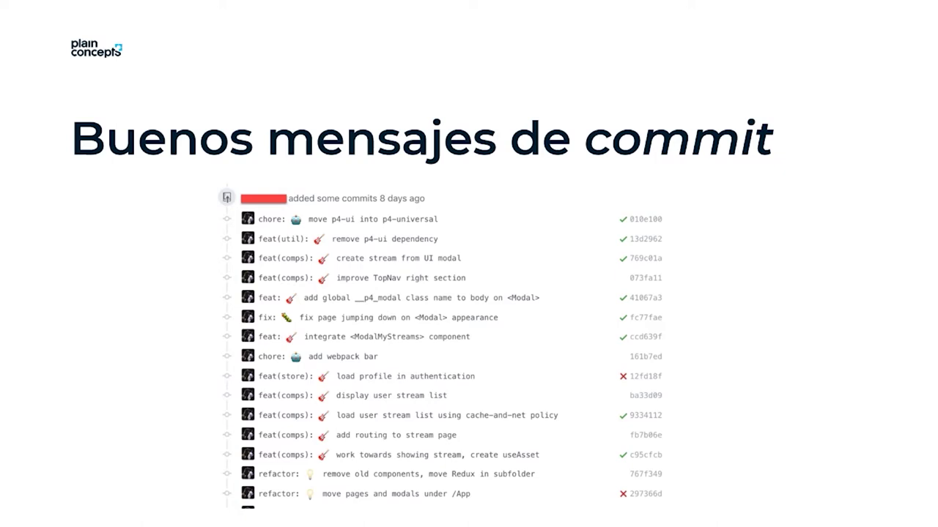
- Advance to the "Flujos de trabajo" slide, end the slide show and switch to Chrome with the GitHub profile page
key("Right")
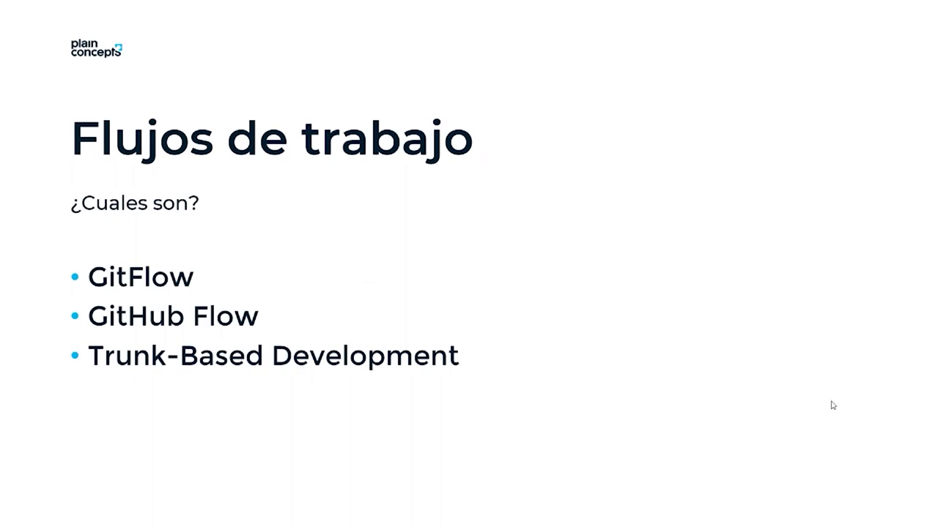
key("Escape")
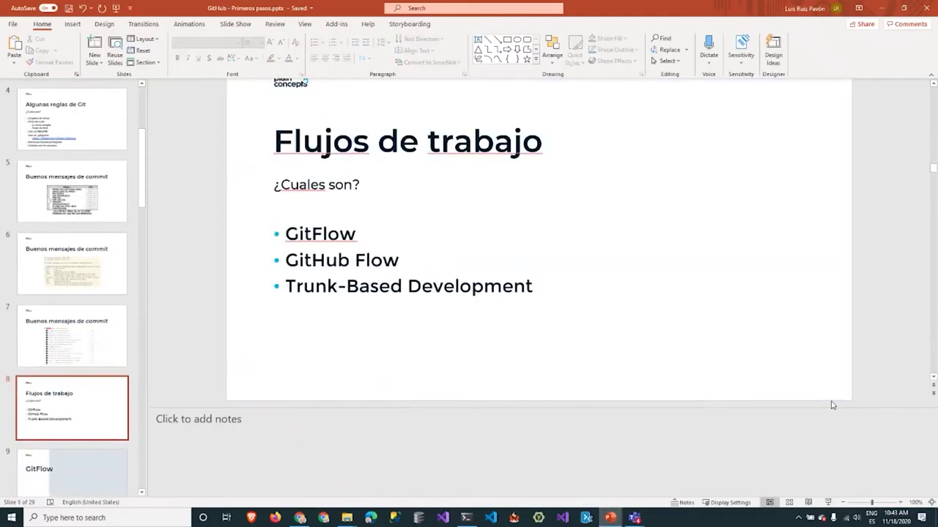
left_click(300, 518)
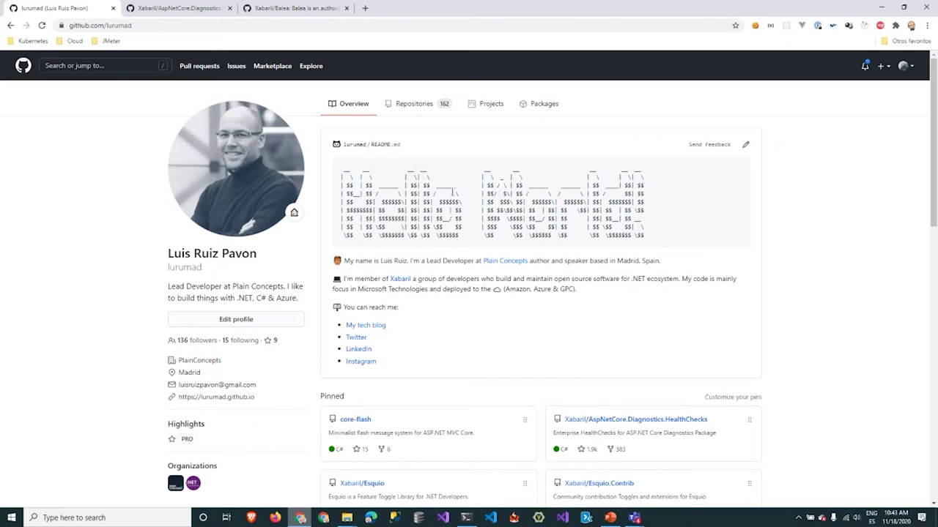
- Examine the build history and version badges in the README of the Xabaril/AspNetCore.Diagnostics.HealthChecks repository
left_click(178, 9)
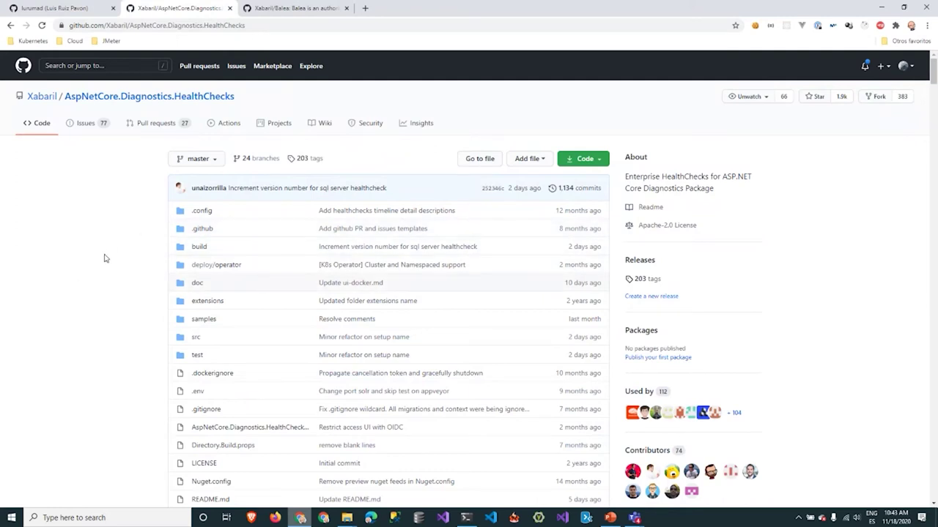
scroll(120, 248, "down", 2)
scroll(123, 249, "down", 6)
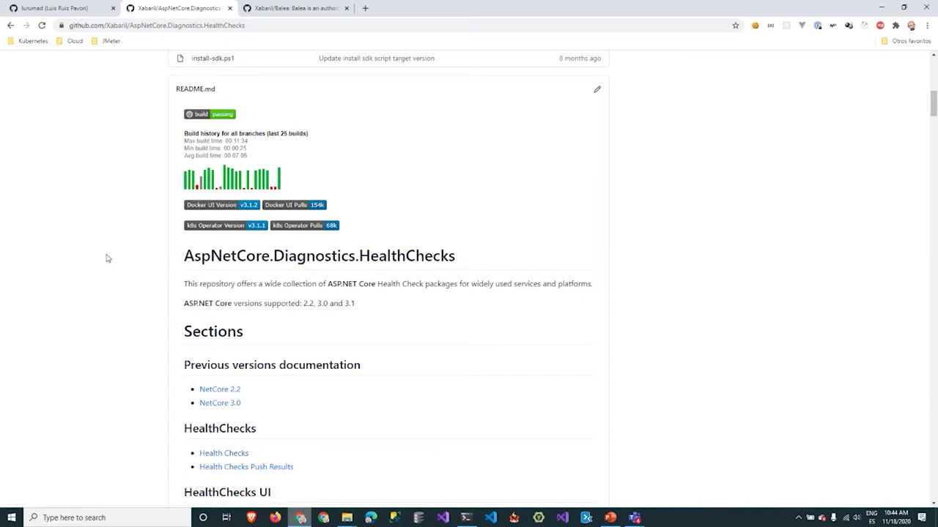
scroll(141, 250, "up", 1)
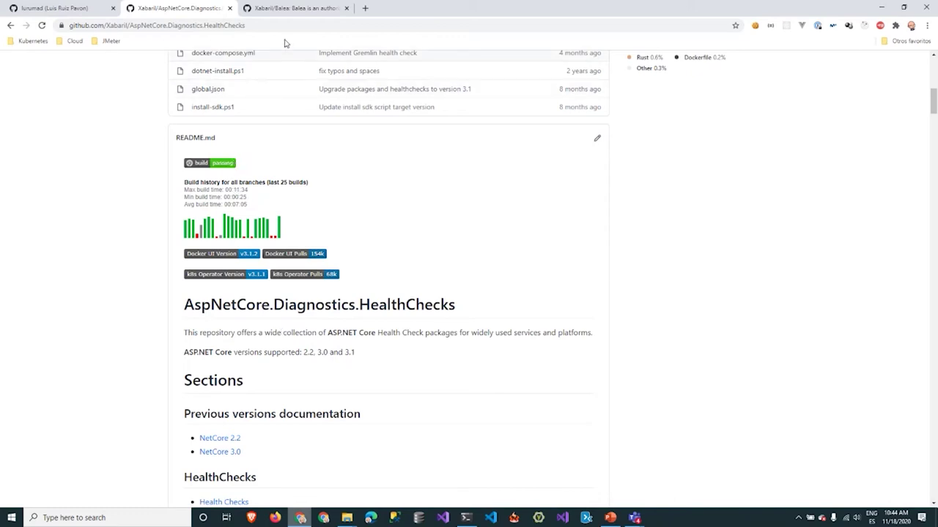
- Examine the CI, docs and package version badges in the Xabaril/Balea README under screen magnification
left_click(293, 13)
scroll(334, 293, "down", 6)
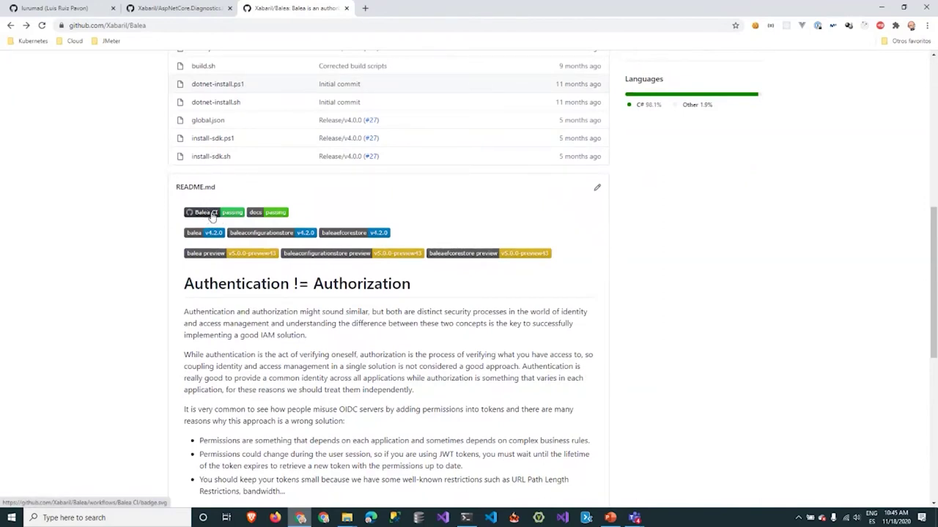
key("super+plus")
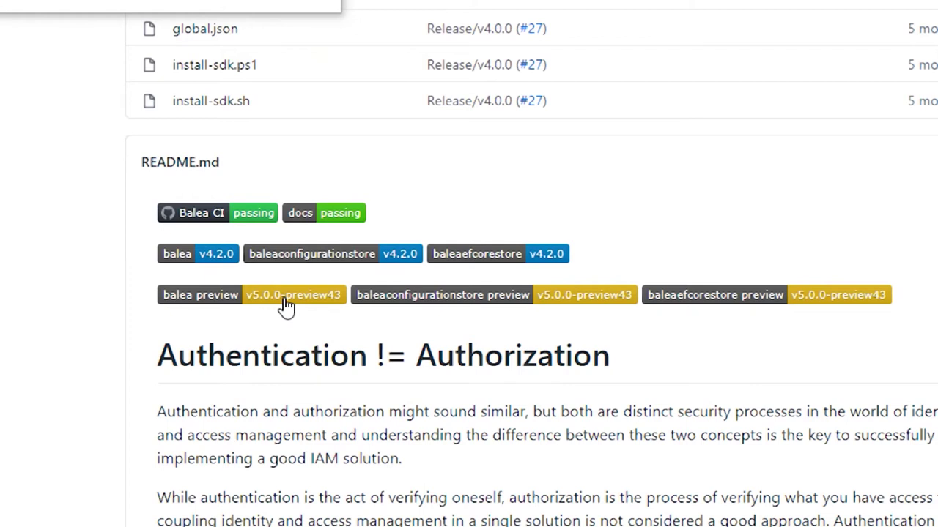
key("super+minus")
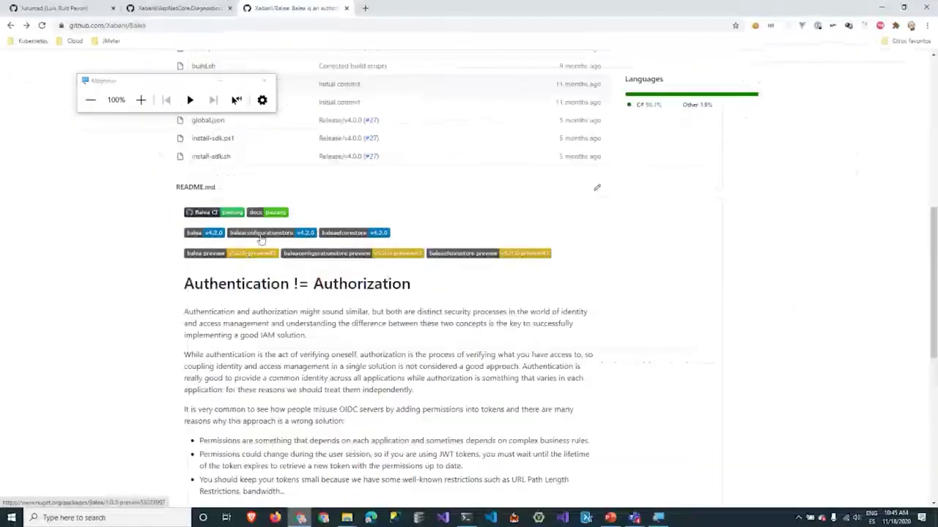
left_click(222, 82)
- Look through the AspNetCore.Diagnostics.HealthChecks README down to the health status history timeline and return to the start of the page
left_click(194, 8)
scroll(277, 172, "down", 4)
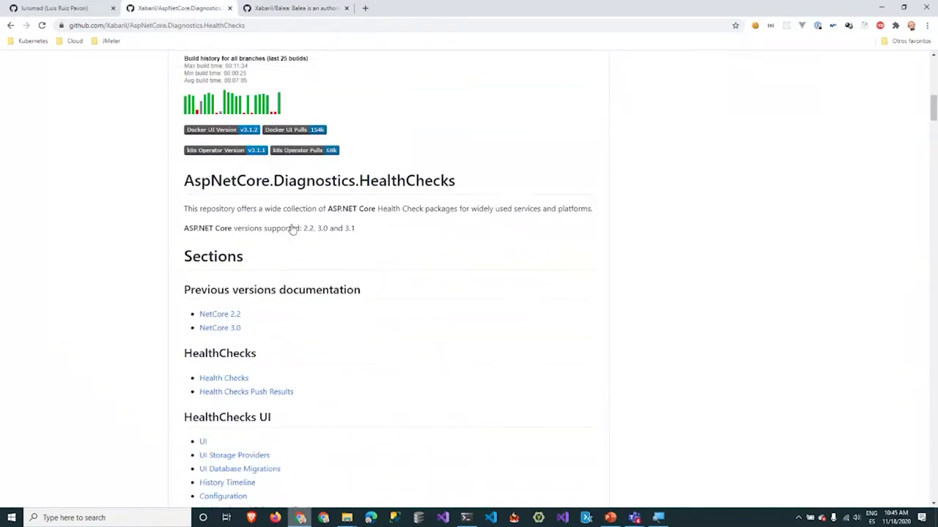
scroll(188, 273, "down", 1)
scroll(178, 268, "up", 1)
scroll(207, 203, "down", 2)
scroll(247, 293, "down", 12)
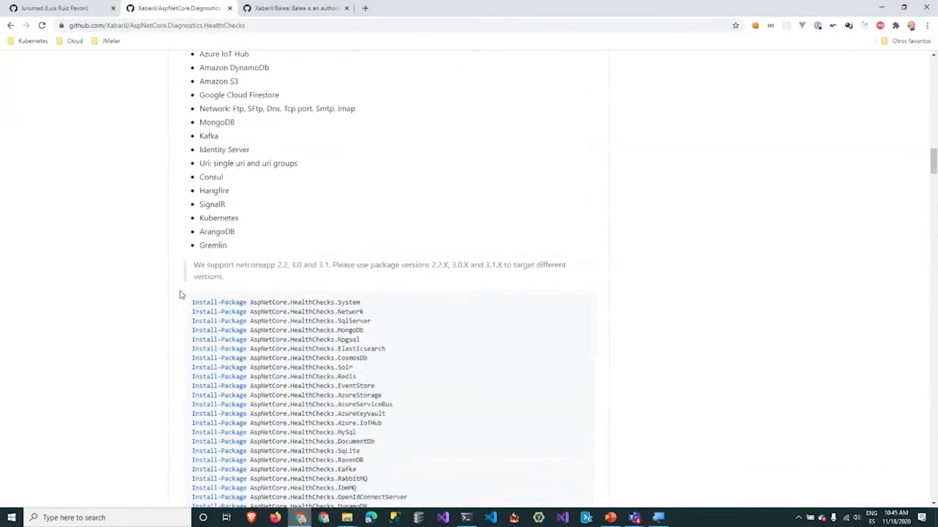
scroll(180, 294, "down", 4)
scroll(180, 294, "down", 12)
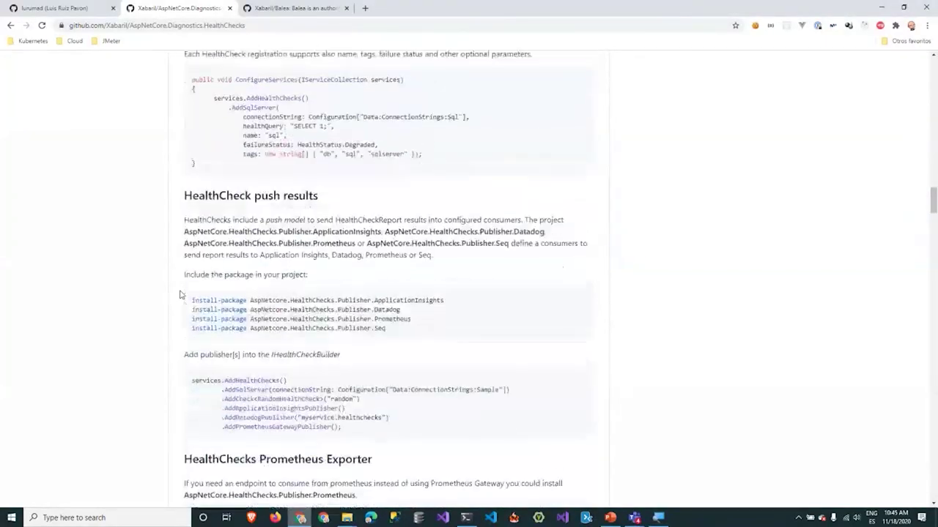
scroll(185, 294, "down", 16)
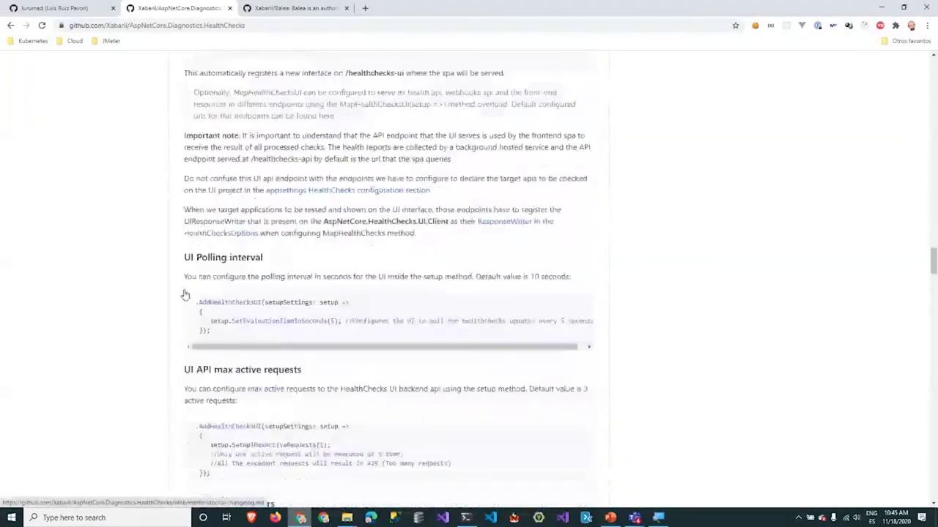
scroll(184, 294, "down", 9)
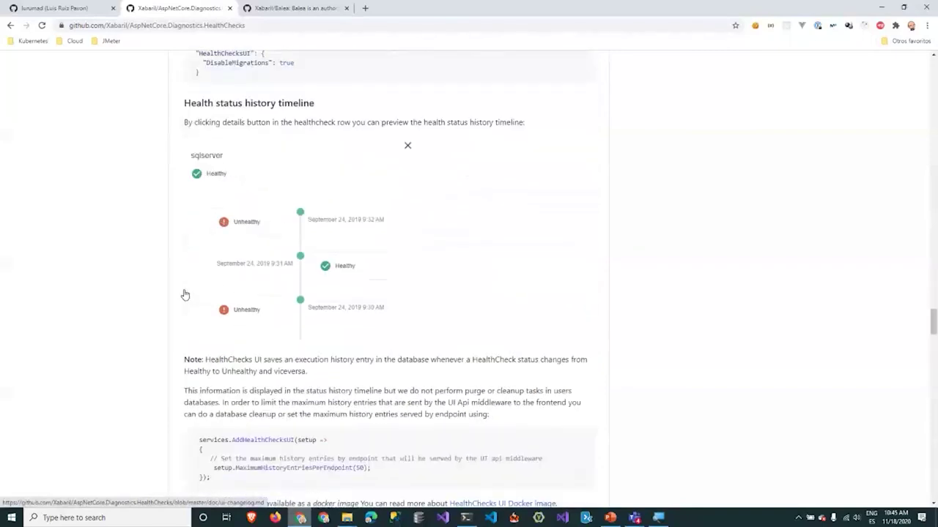
left_click_drag(934, 348, 933, 65)
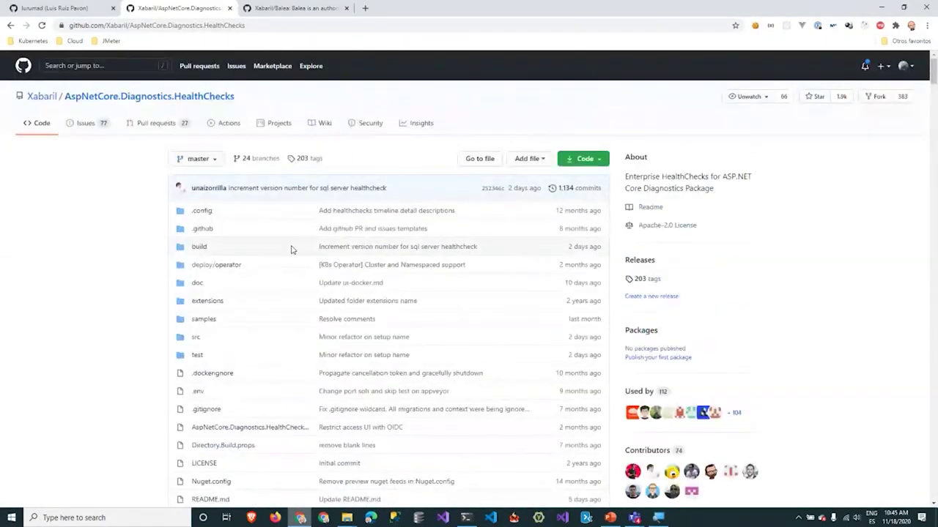
- Start a new GitHub repository from the profile page, named misprimerospasos with the description "Demo de repo"
left_click(66, 8)
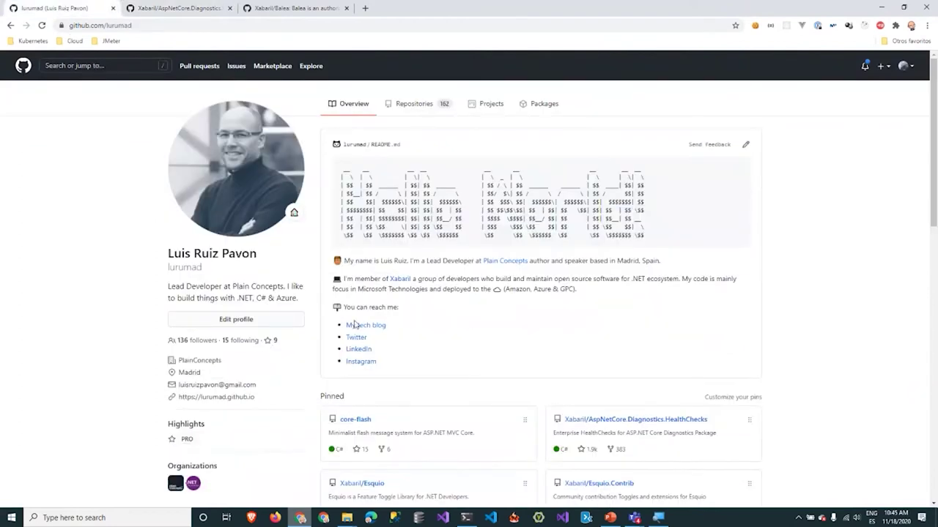
left_click(881, 67)
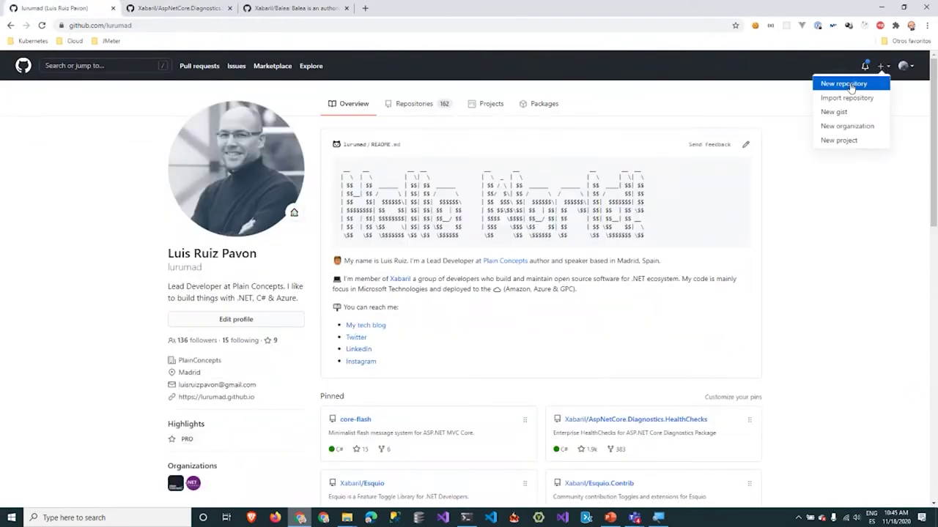
left_click(843, 83)
left_click(387, 186)
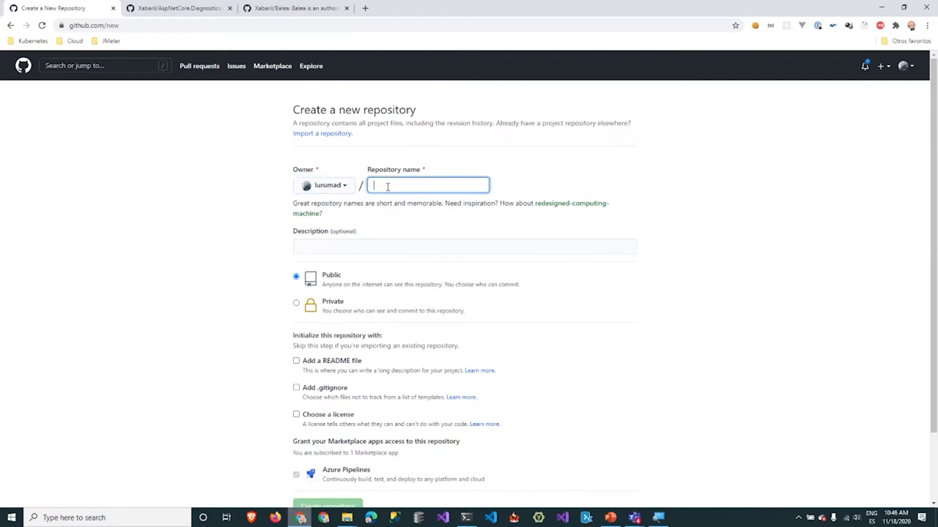
type("misprime")
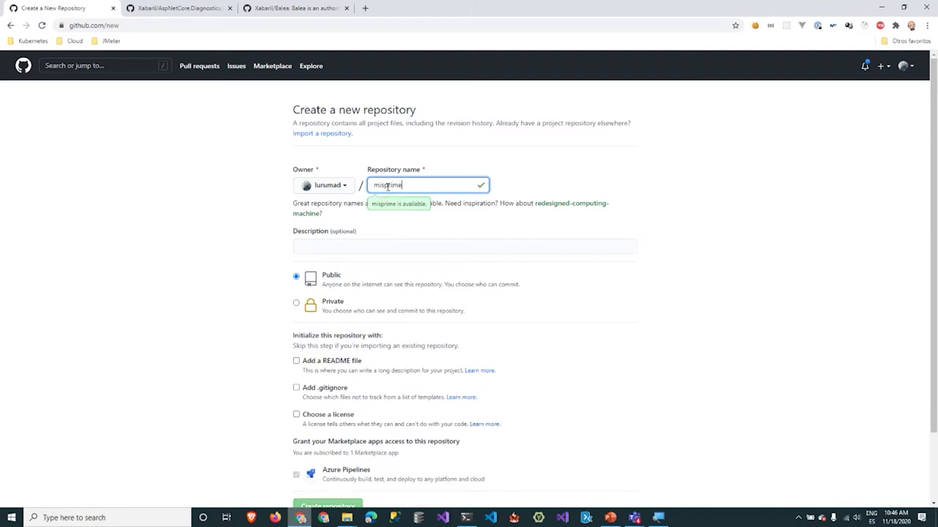
type("rospasos")
left_click(340, 245)
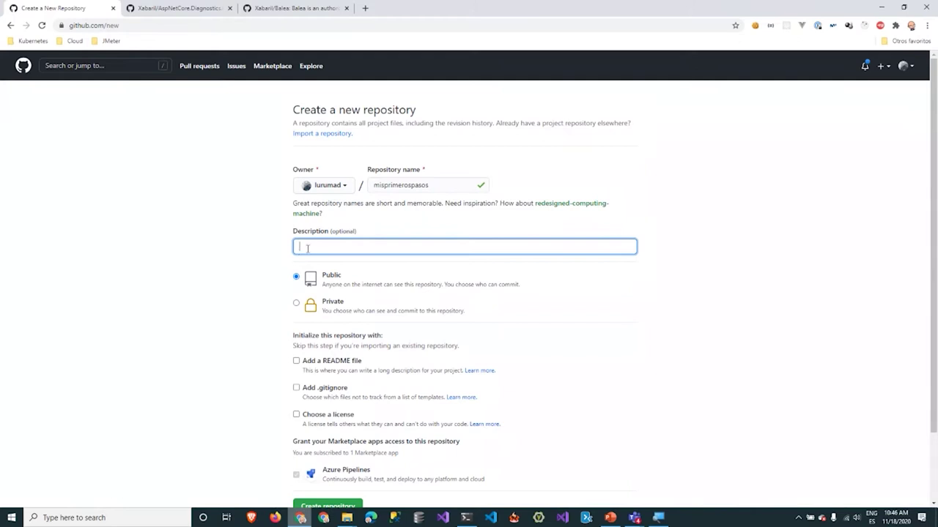
type("Demo de repo")
- Initialize the repository with a README file and a .gitignore based on the VisualStudio template
scroll(339, 248, "down", 1)
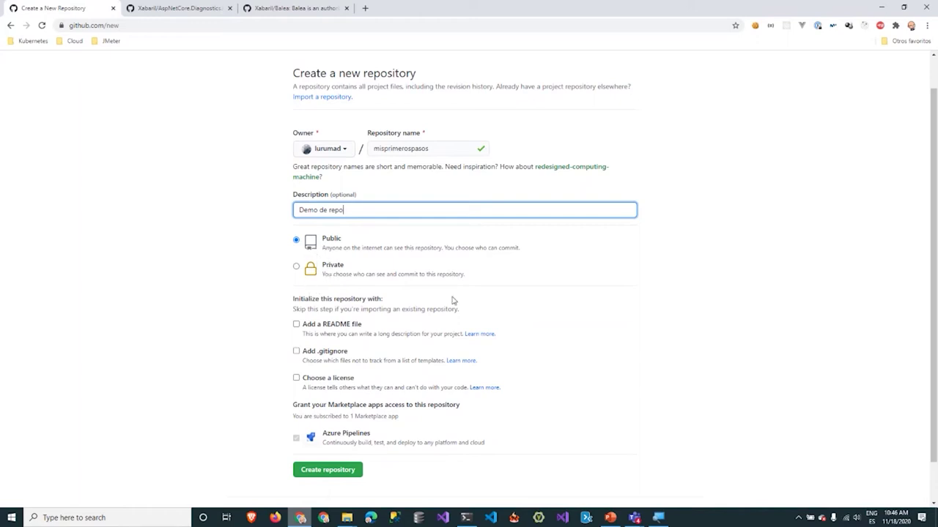
scroll(439, 303, "down", 1)
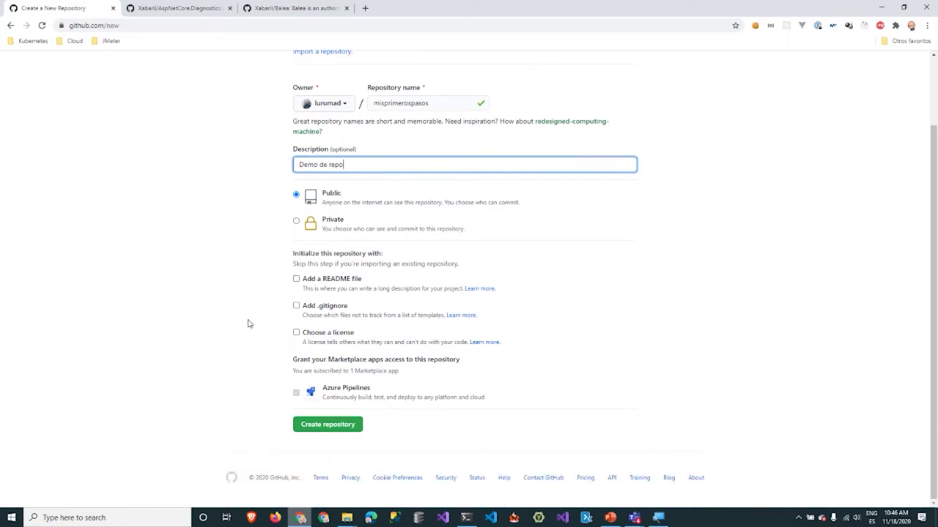
left_click(296, 279)
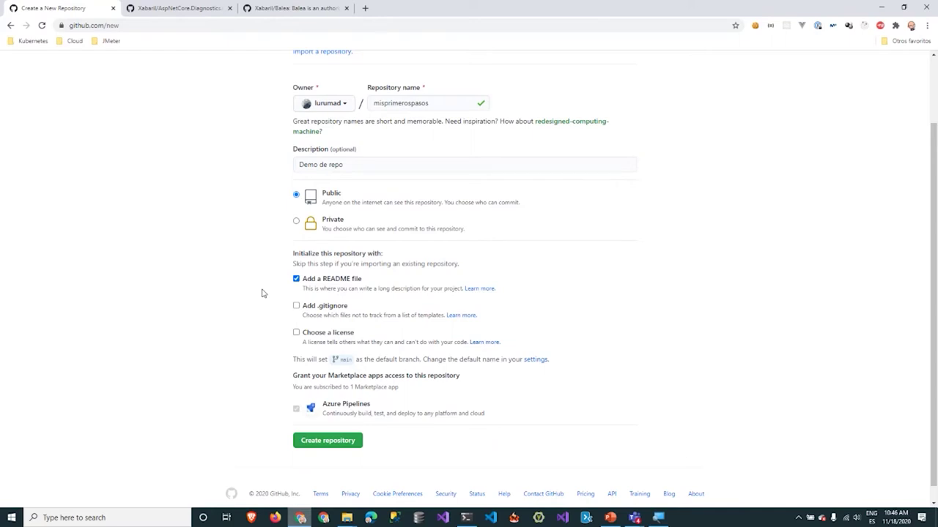
left_click(296, 306)
left_click(341, 331)
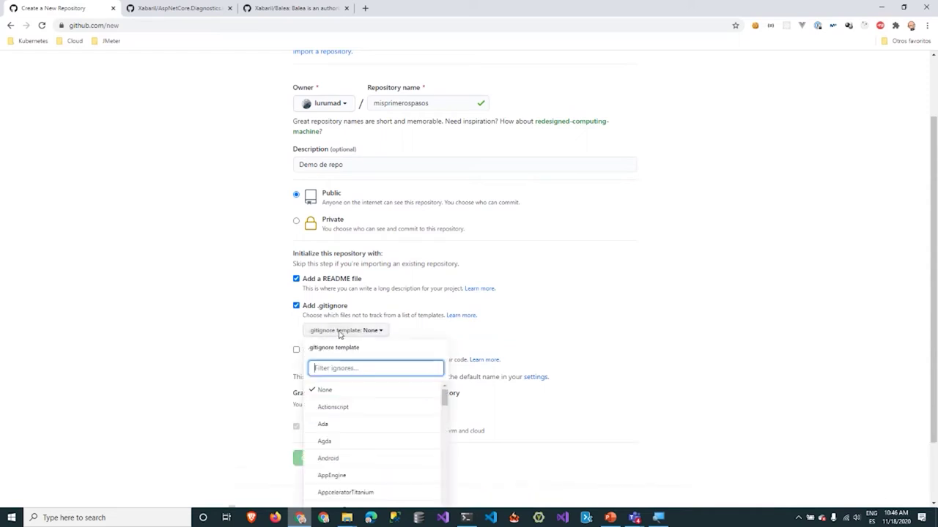
type("visu")
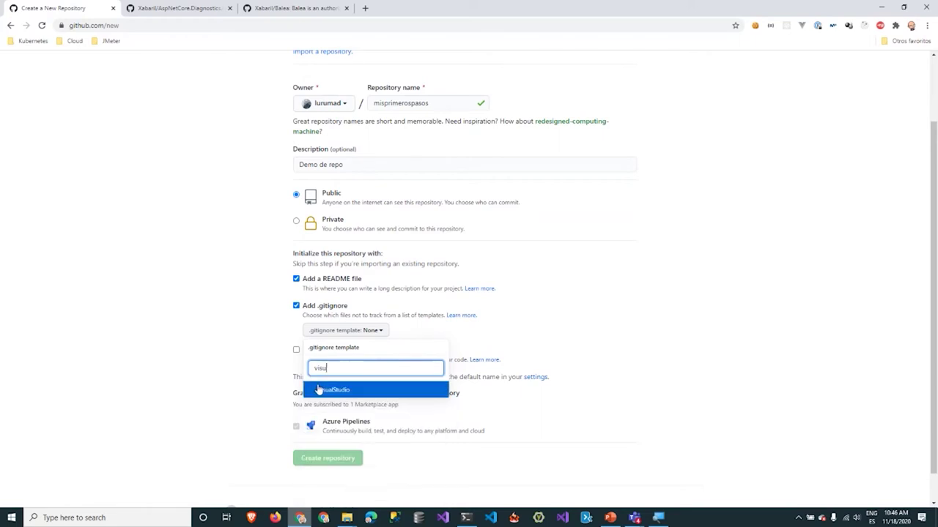
left_click(318, 390)
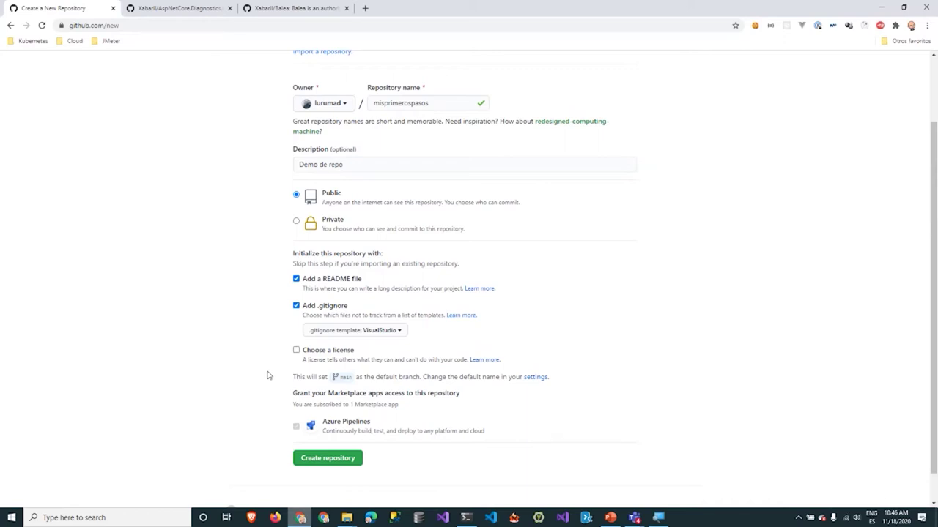
- Add the Apache License 2.0 to the repository and create it
left_click(297, 350)
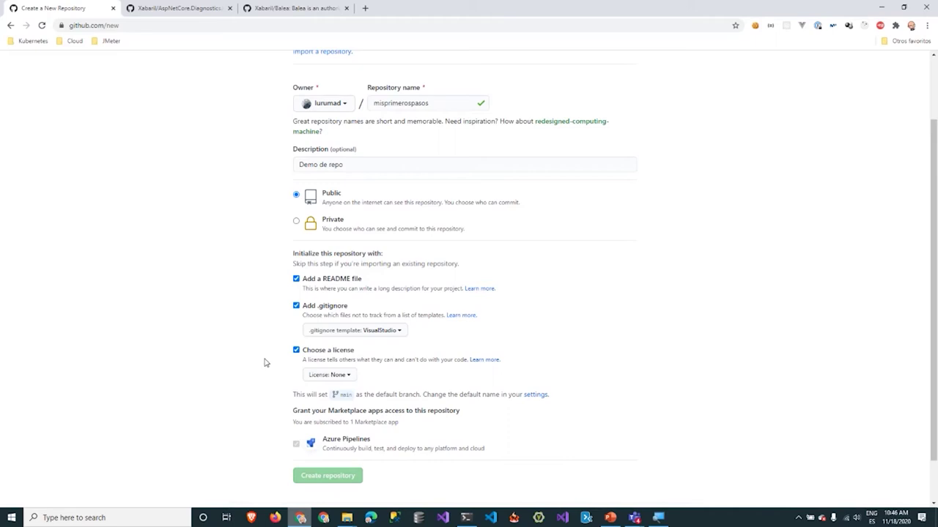
scroll(260, 366, "down", 2)
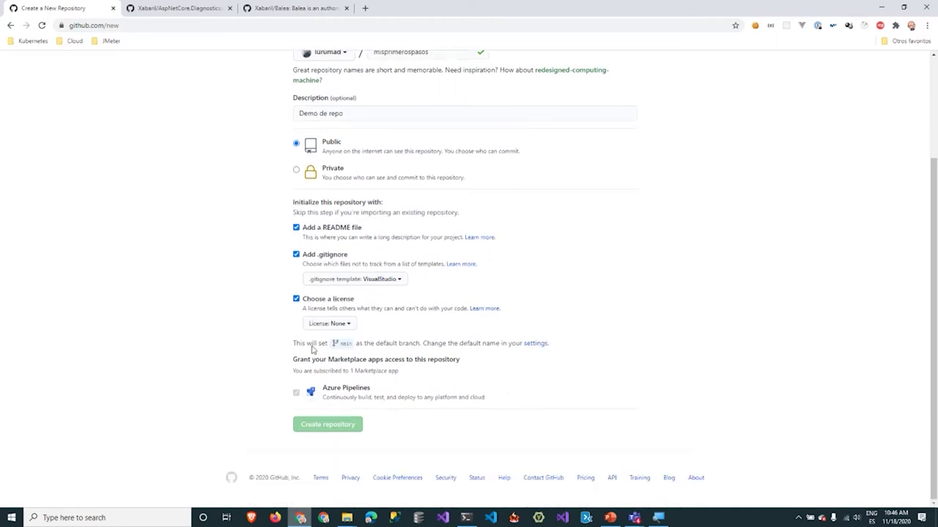
left_click(342, 324)
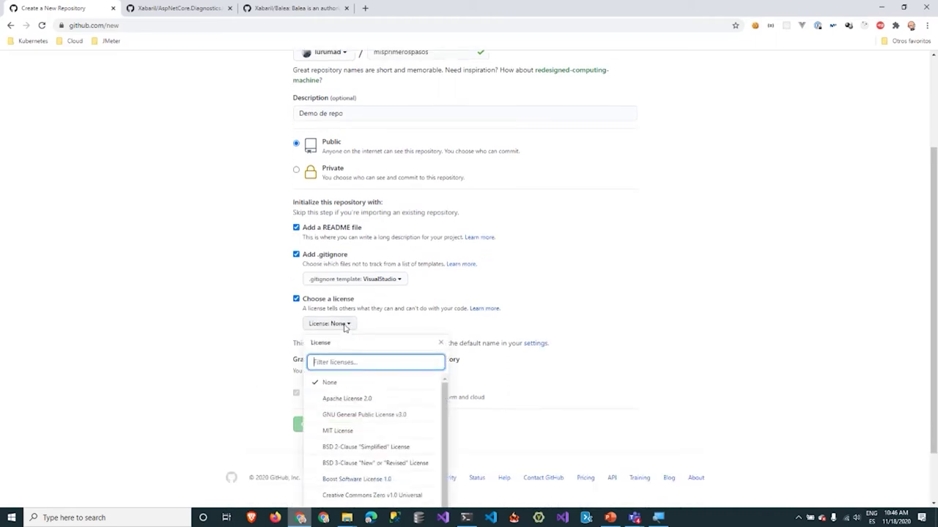
scroll(203, 370, "down", 2)
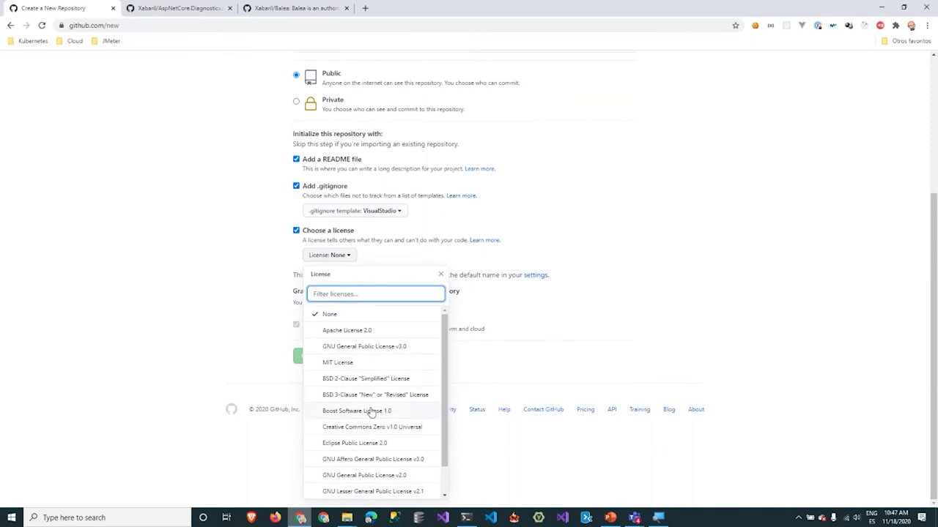
left_click(344, 332)
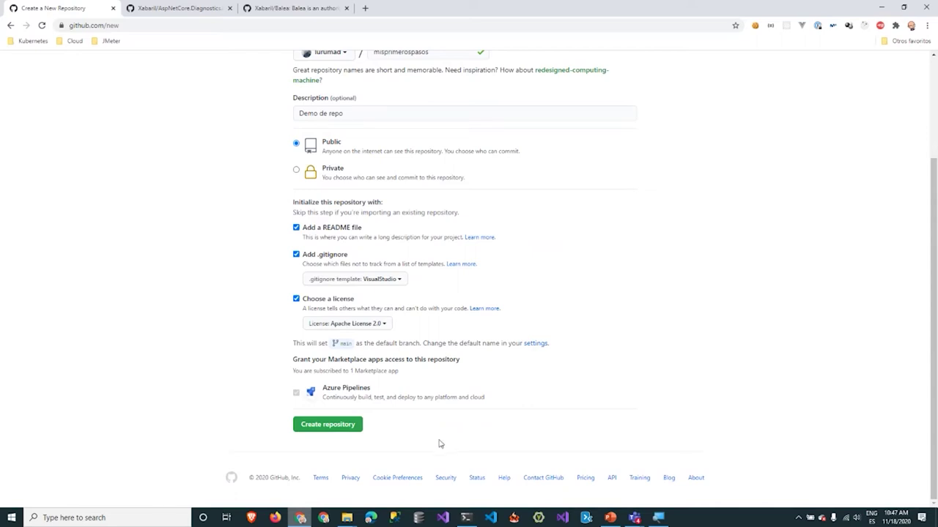
left_click(333, 433)
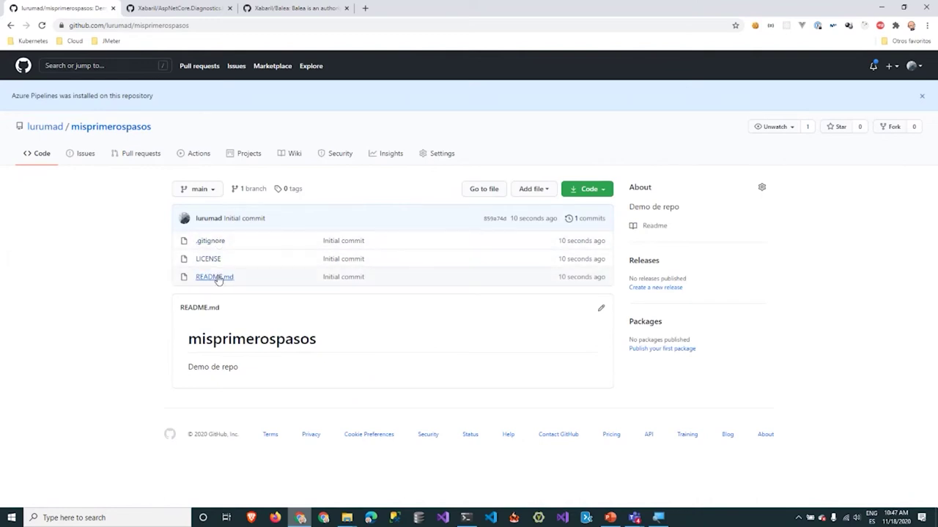
- Open the repository's .gitignore file for editing and look through its ignore rules
left_click(212, 243)
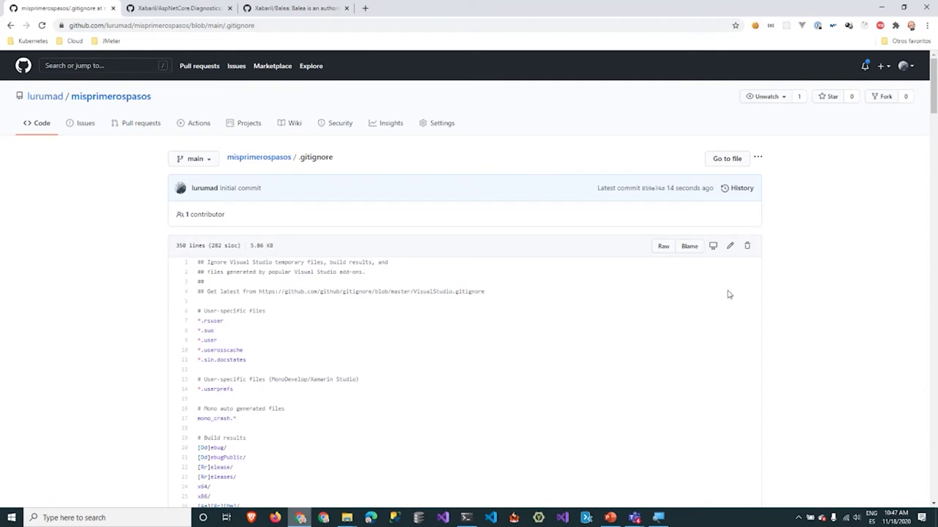
left_click(730, 249)
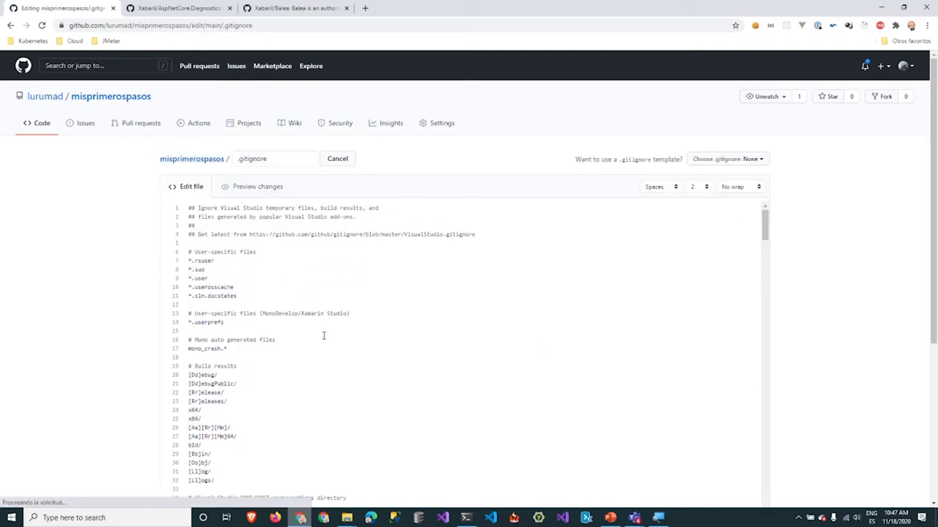
scroll(281, 349, "down", 5)
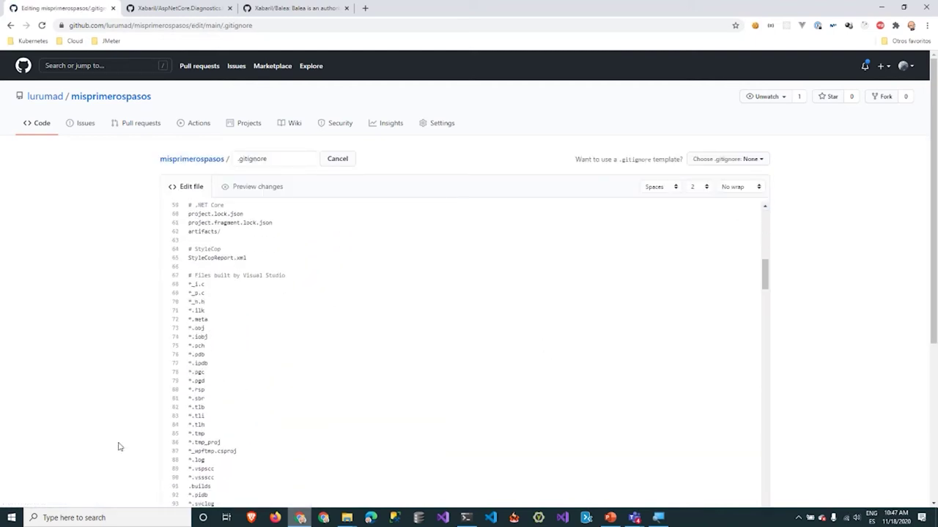
- Check the commit options below the .gitignore editor and return to the repository's main page without saving
scroll(119, 444, "down", 5)
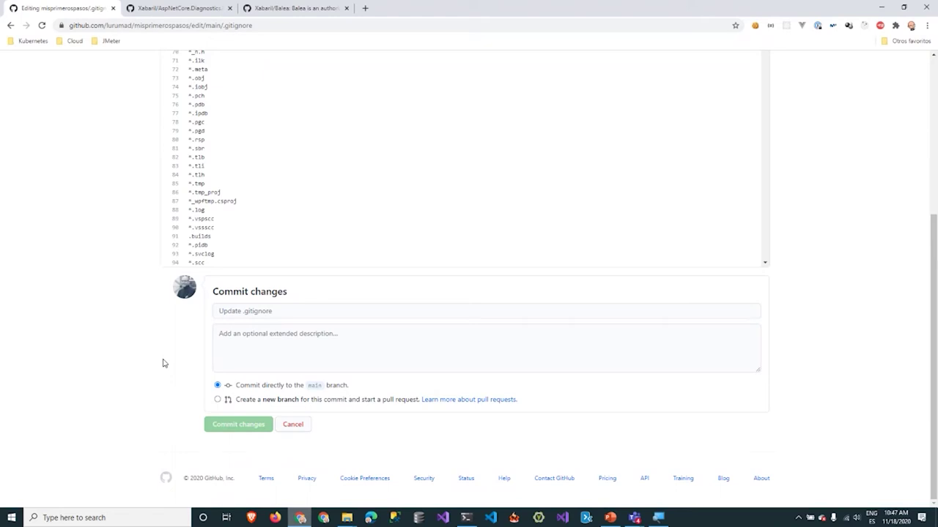
scroll(166, 363, "up", 4)
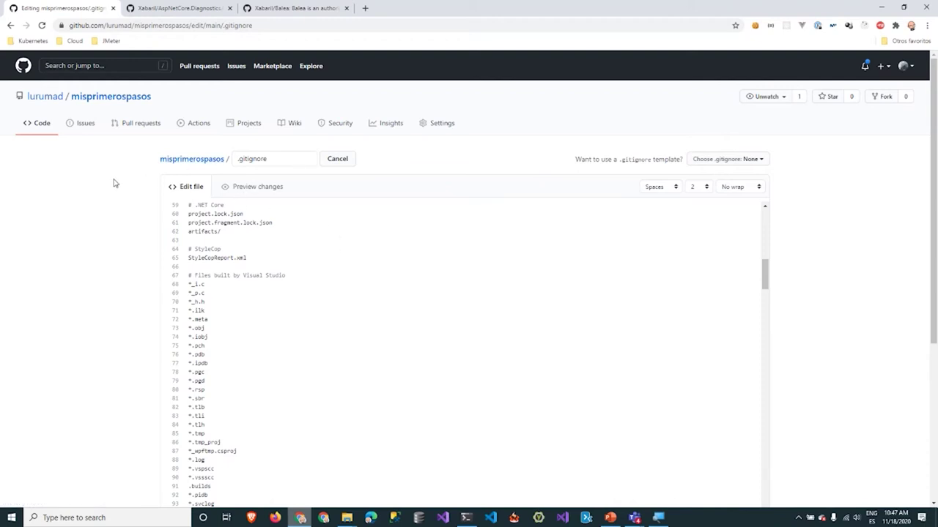
left_click(45, 129)
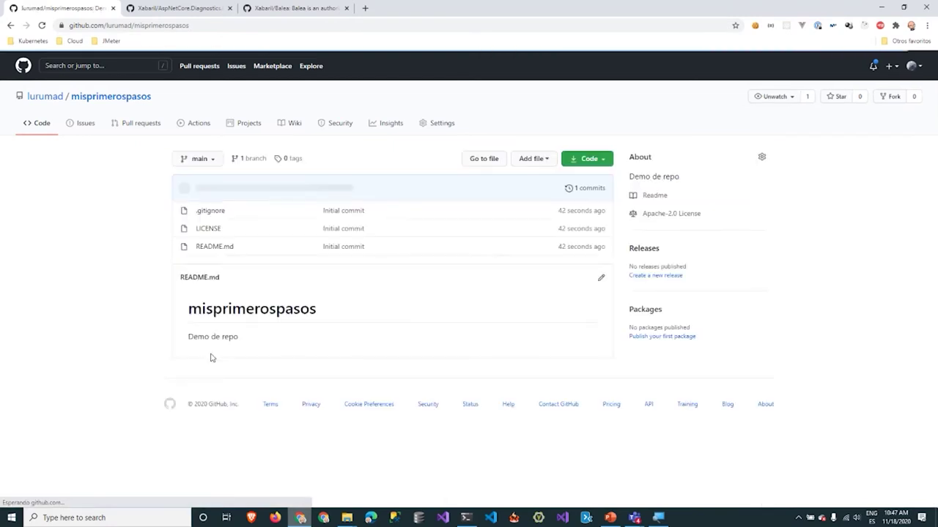
- Edit README.md to add a bullet list with "Uno" and "Dos" under the description, and preview the rendered changes
left_click(601, 278)
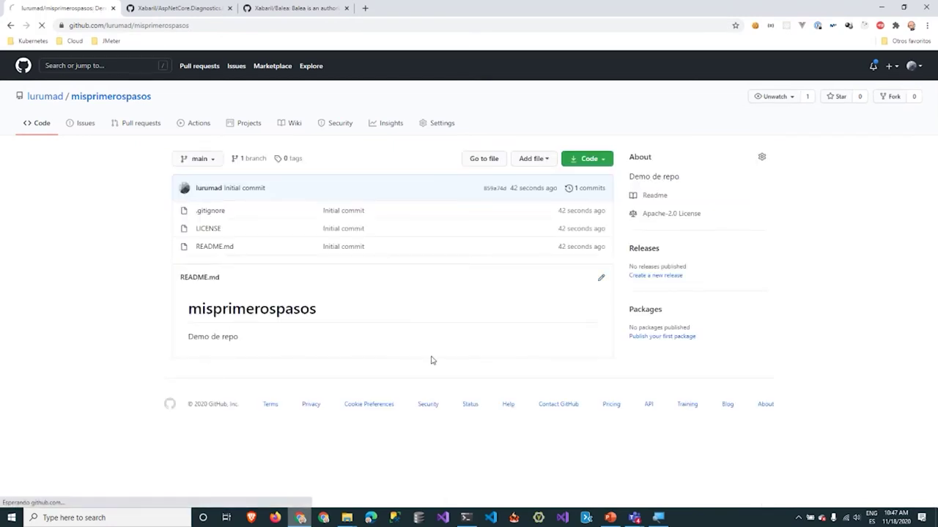
left_click(240, 212)
key("Return")
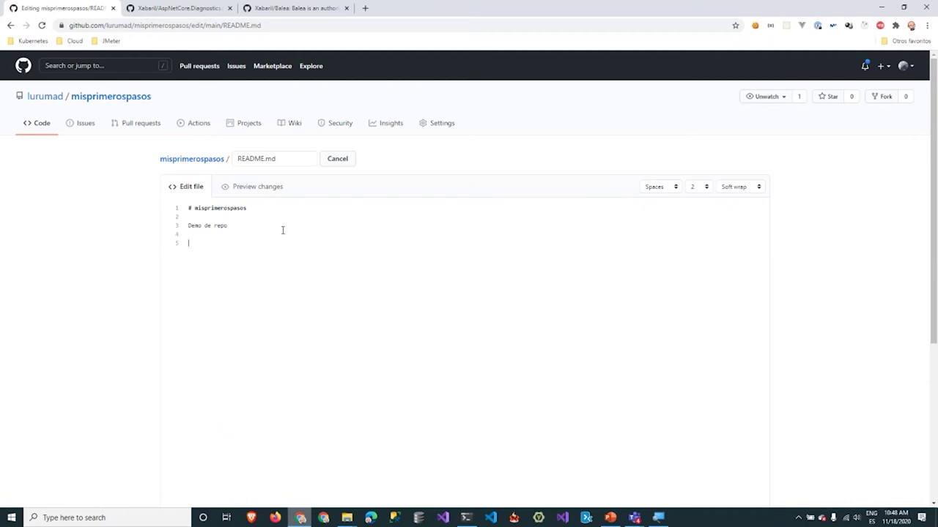
left_click(234, 190)
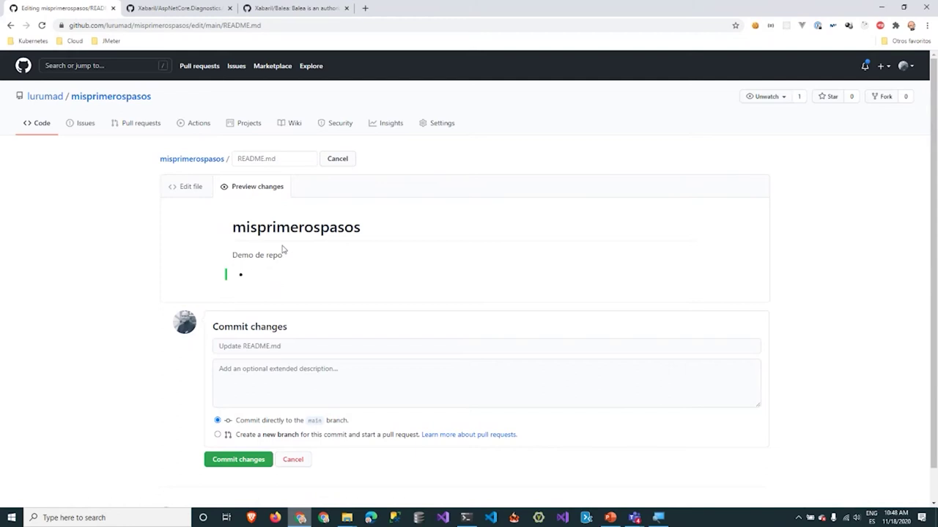
left_click(187, 189)
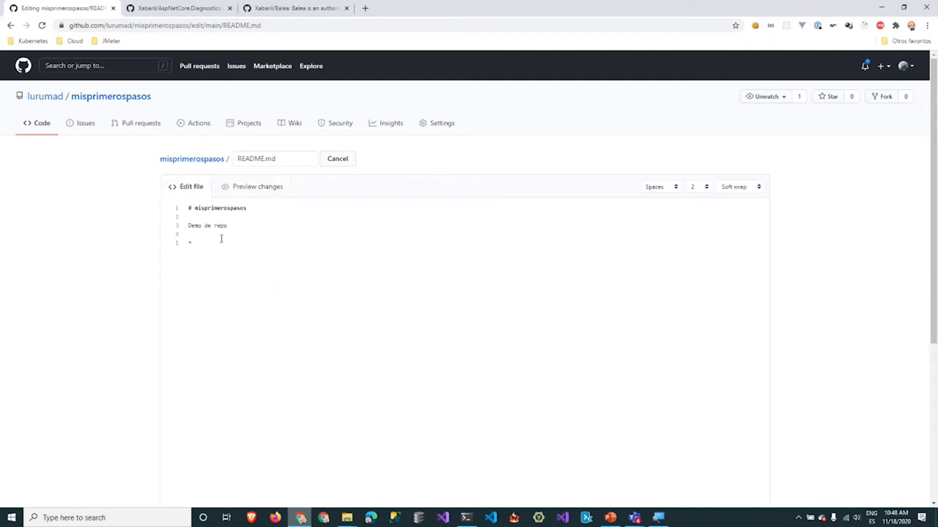
type("Uso")
type("Dos")
left_click(262, 186)
- Enter "Esto es un commit" as the extended commit description, but cancel the README.md edit and discard the changes
left_click(255, 373)
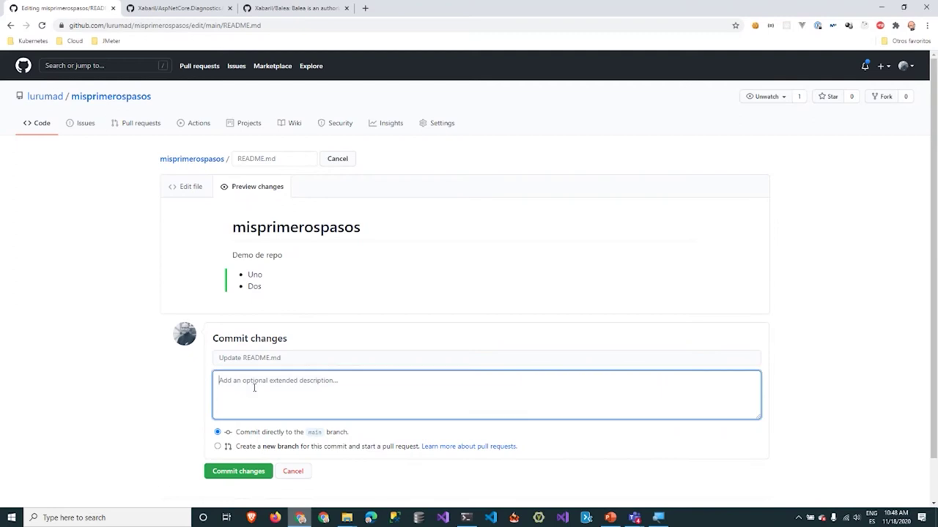
type("Esto ")
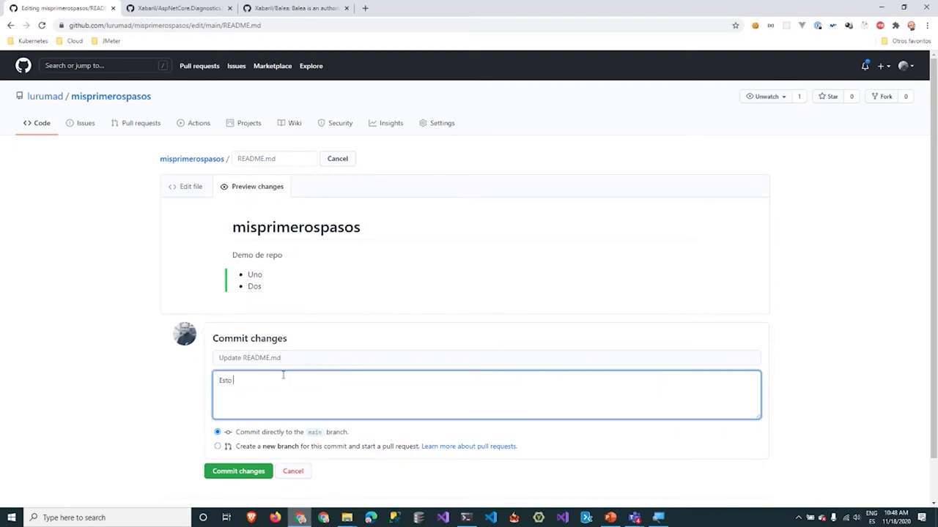
type("es un commit")
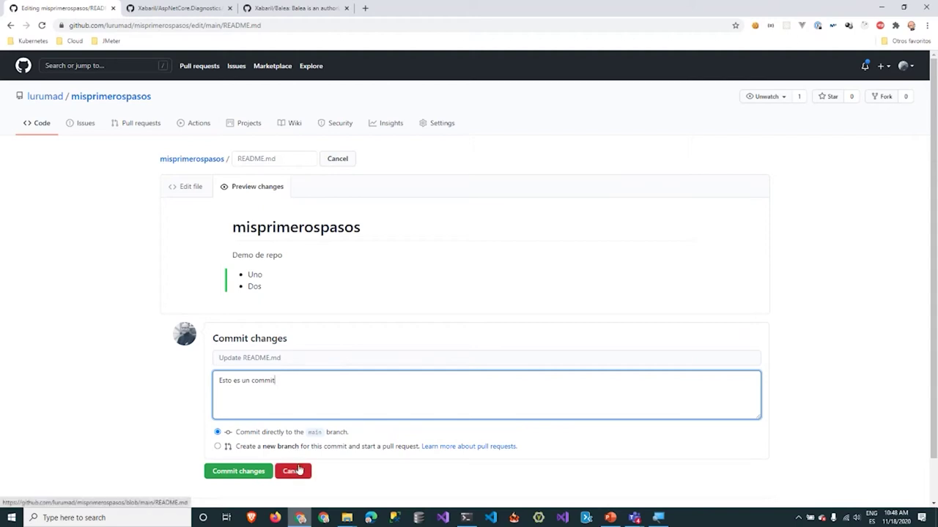
left_click(300, 359)
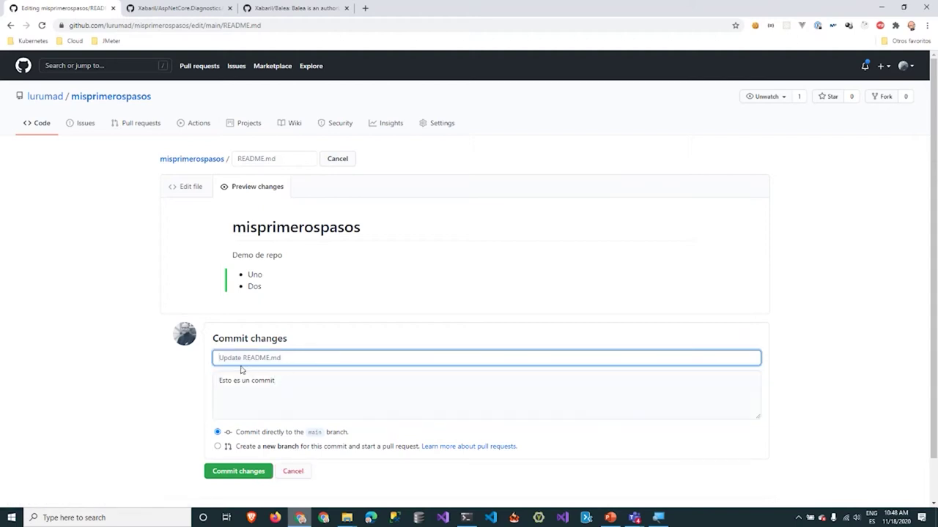
left_click(293, 472)
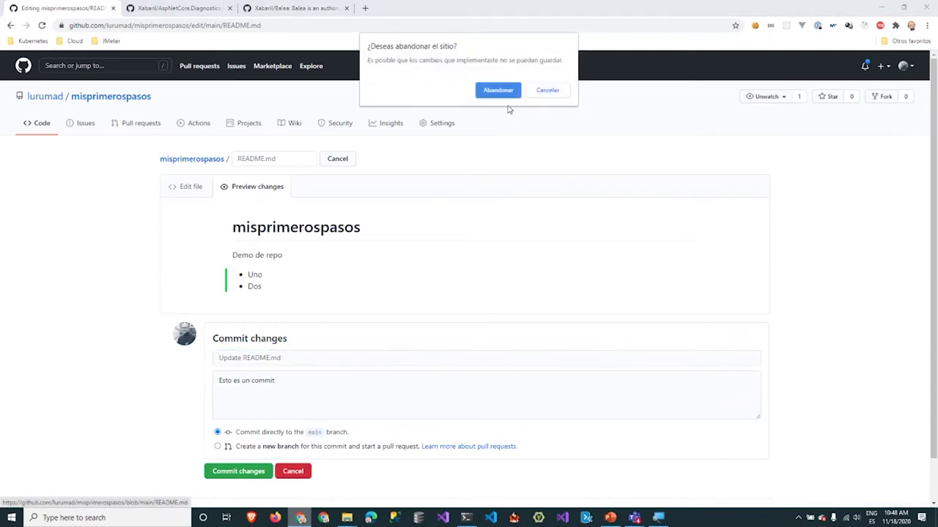
left_click(504, 95)
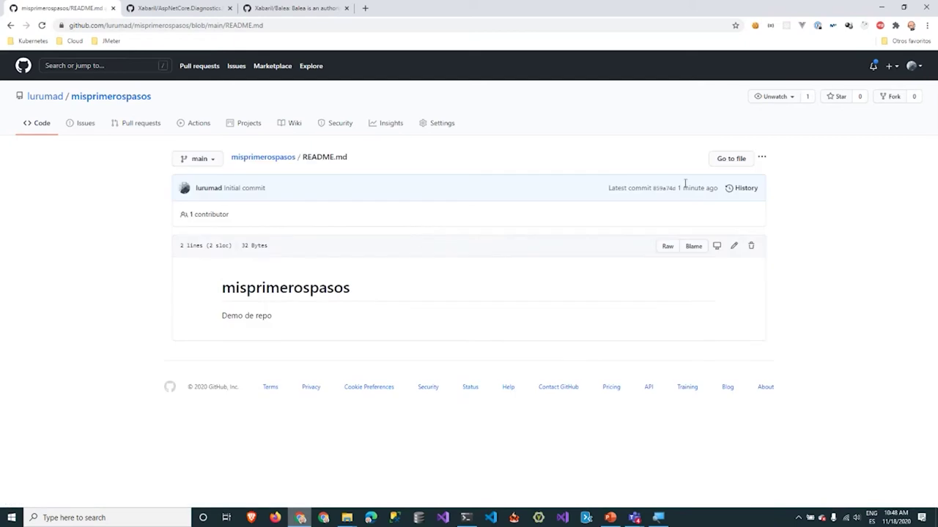
- Go back to the misprimerospasos main page, show its clone options and copy the HTTPS URL
left_click(110, 97)
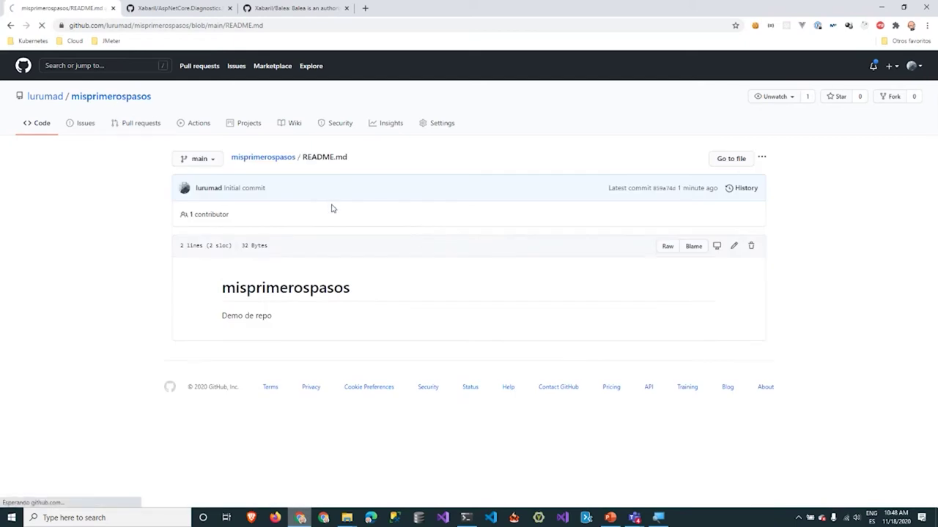
left_click(604, 161)
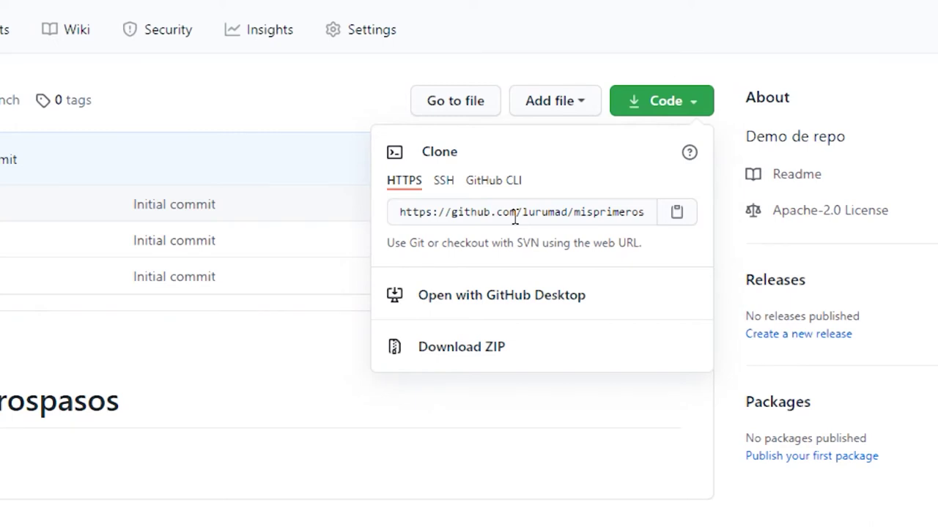
left_click(674, 214)
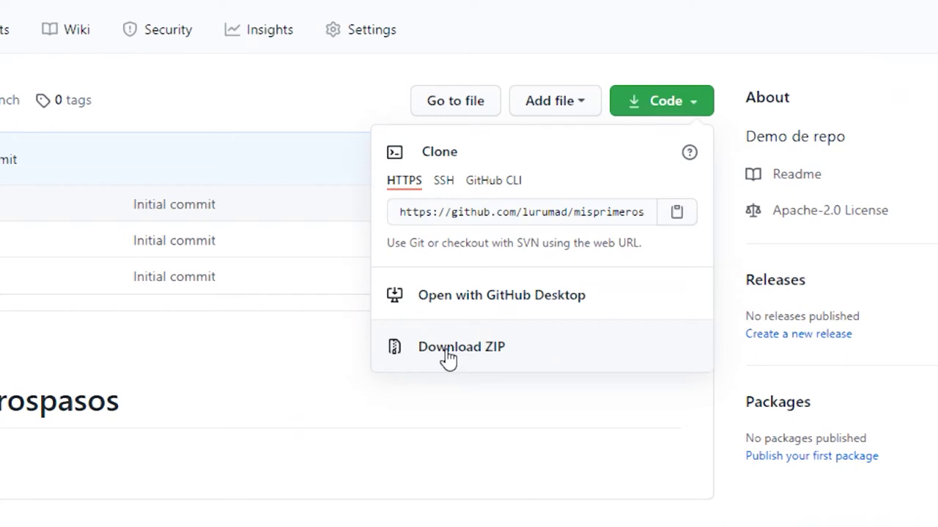
- Review the SSH and GitHub CLI clone options and switch back to HTTPS
left_click(446, 182)
left_click(498, 183)
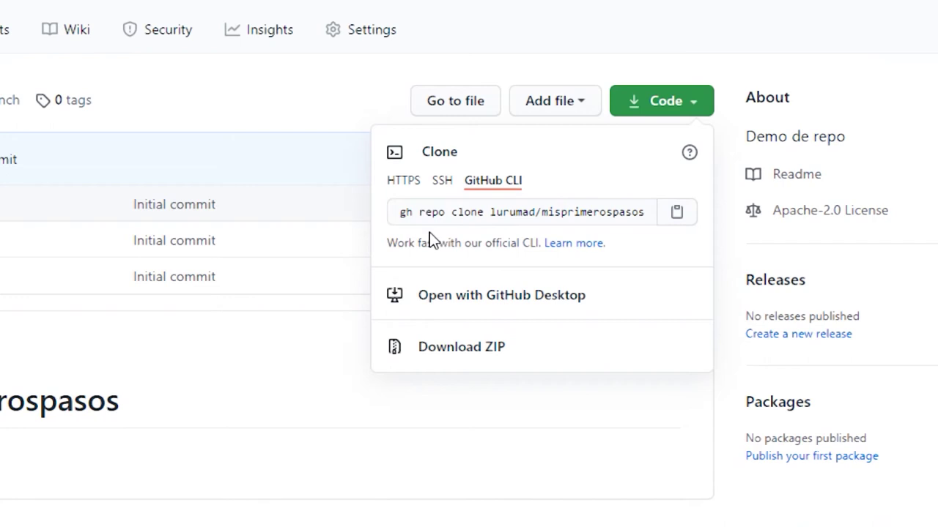
left_click(401, 213)
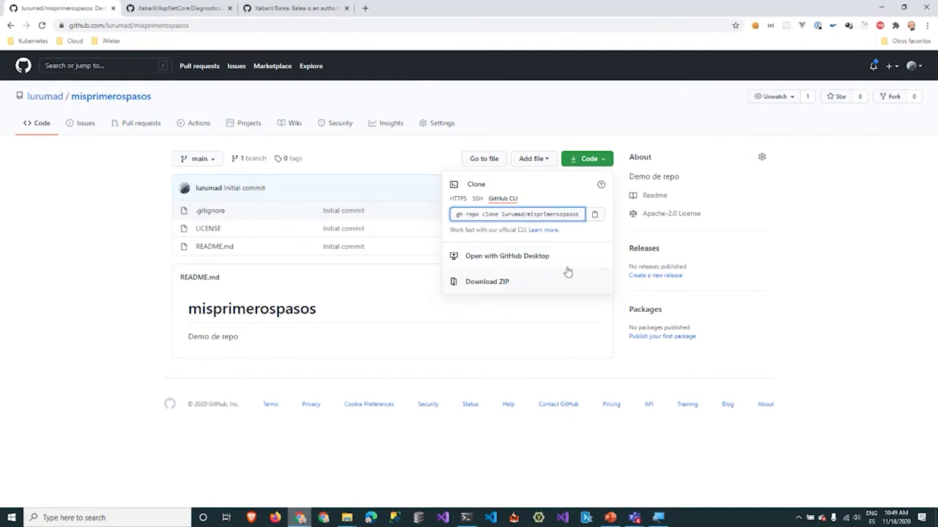
left_click(458, 198)
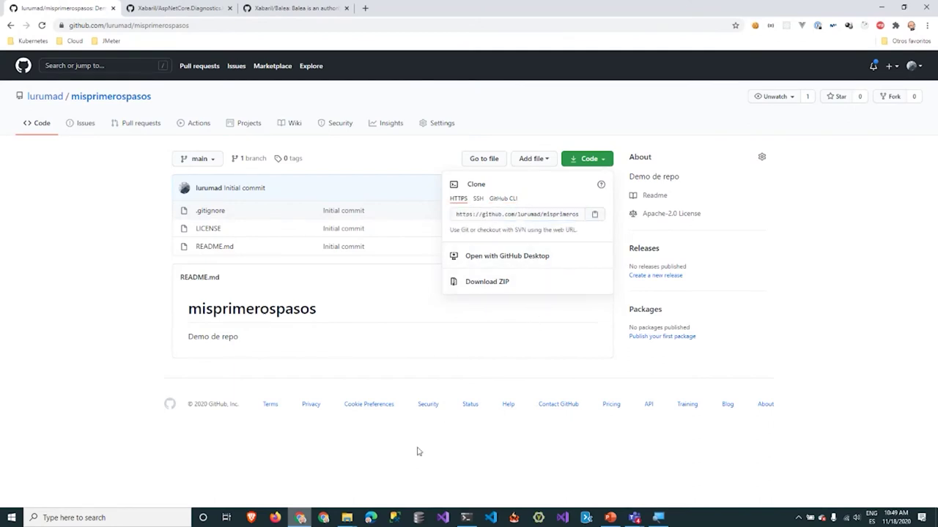
- Switch to the terminal and run git clone with the HTTPS URL of misprimerospasos in /mnt/c/temp
left_click(466, 518)
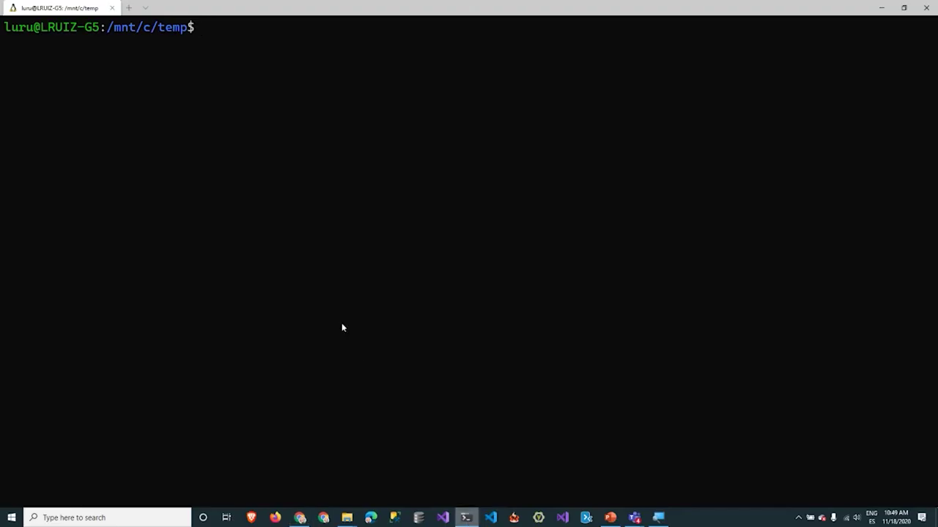
type("git")
key("BackSpace")
key("BackSpace")
key("BackSpace")
type("git vlo")
key("BackSpace")
key("BackSpace")
key("BackSpace")
type("clone")
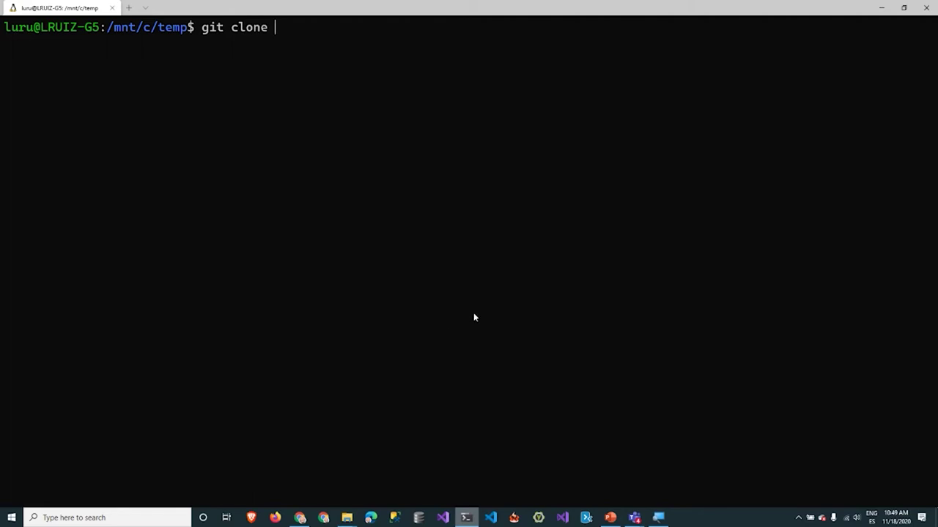
type("https://github.com/lurumad/misprimerospasos.git")
key("Return")
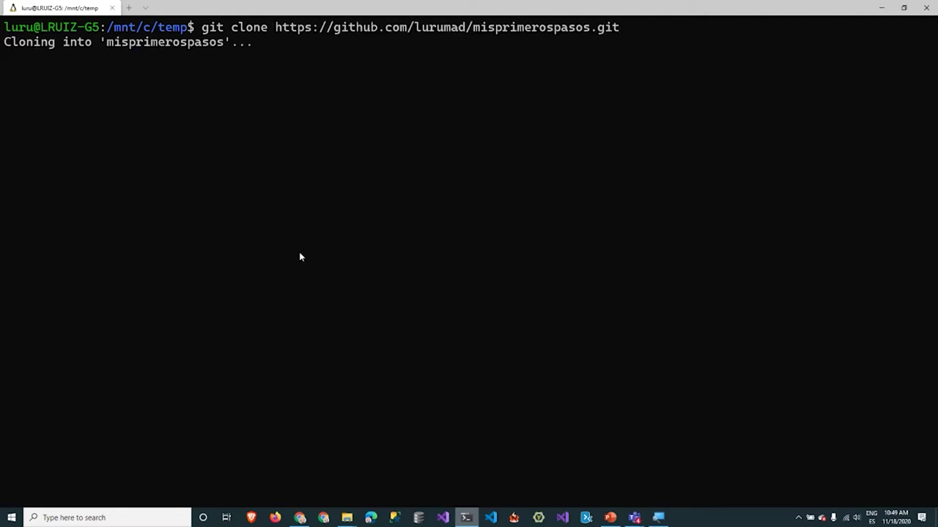
- Change into the cloned misprimerospasos folder and list its contents with ls -l
type("cd ")
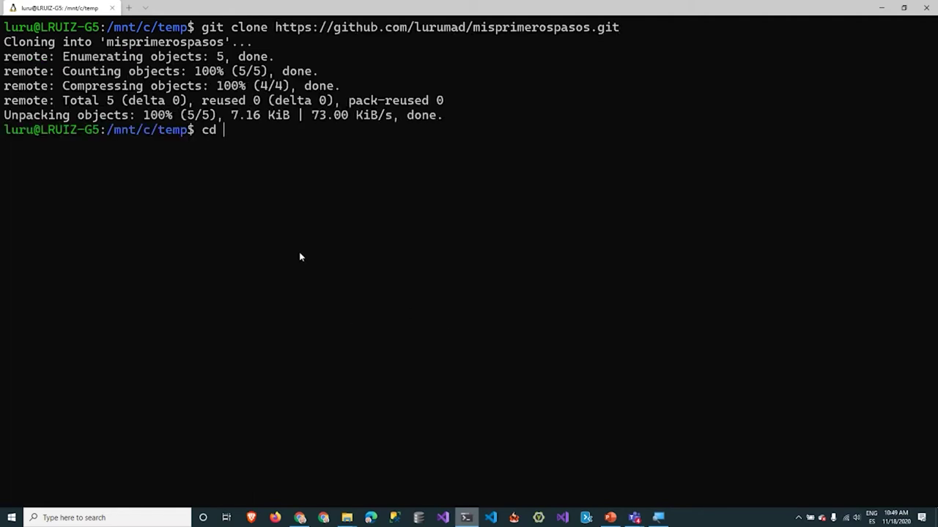
type("m")
key("Tab")
key("Return")
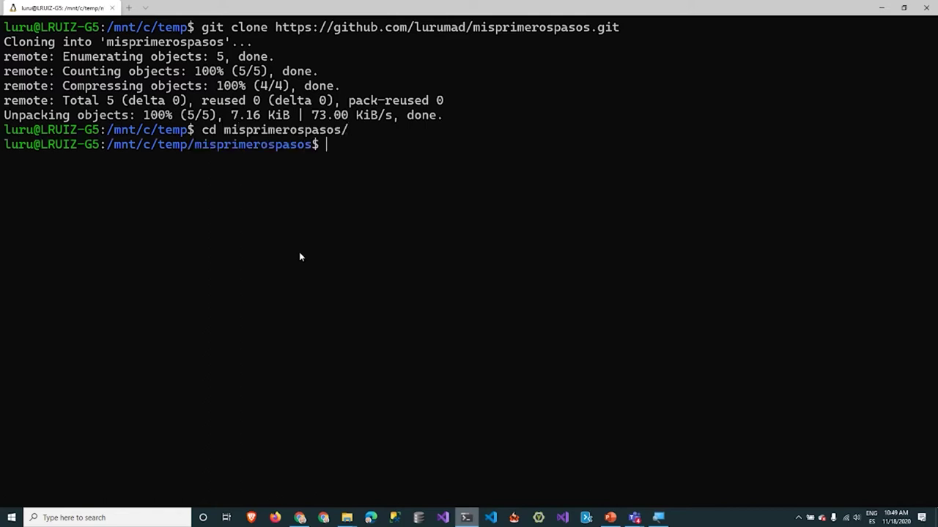
type("ls -l")
key("Return")
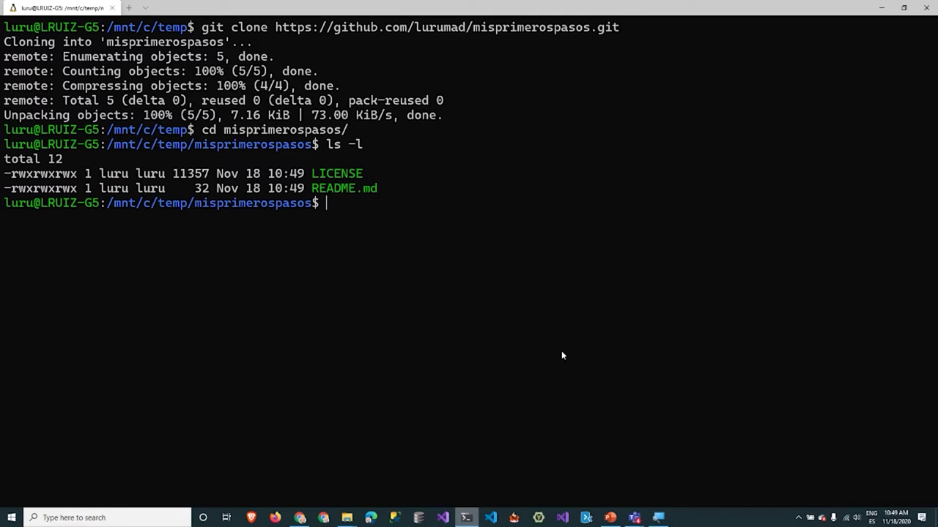
- Switch to the PowerPoint presentation and start the slide show from the "Flujos de trabajo" slide
left_click(610, 518)
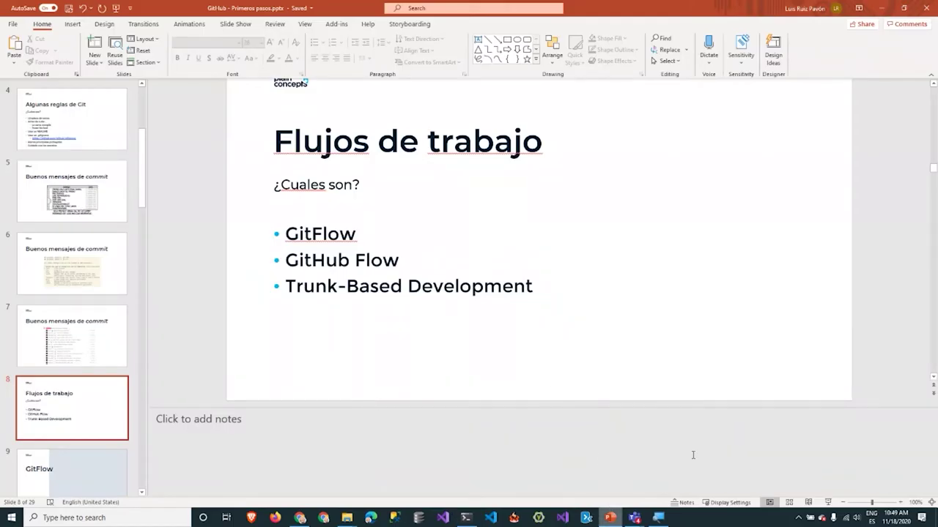
left_click(829, 502)
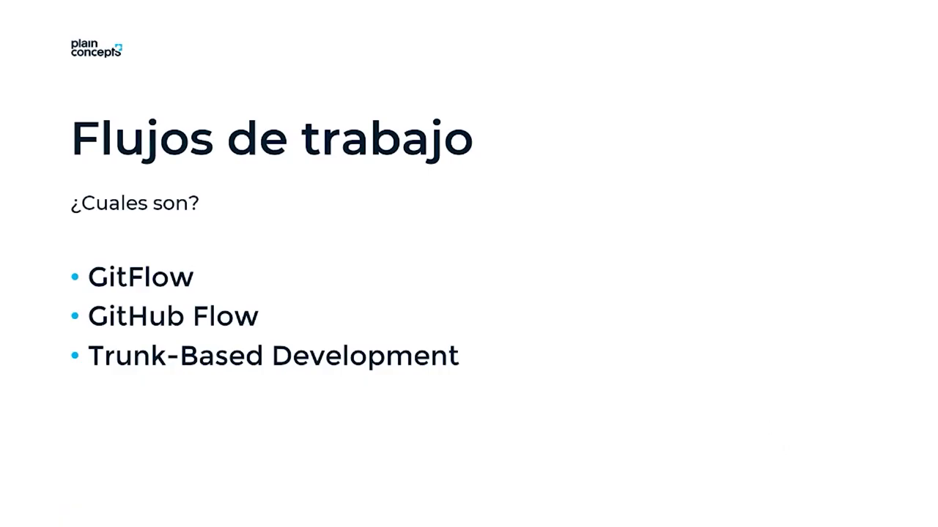